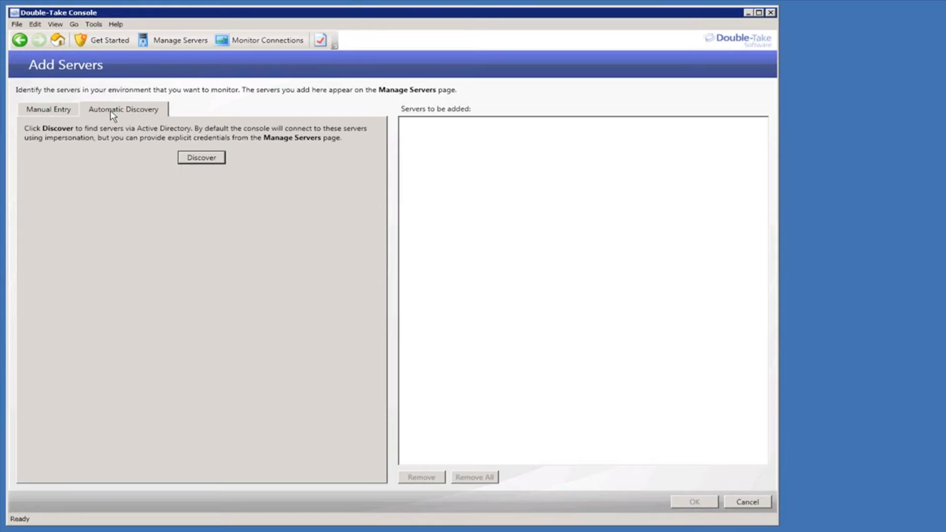
# - Discover the HVNODE servers and demo4dtrc from Active Directory and add all eleven to Manage Servers
pyautogui.click(204, 158)
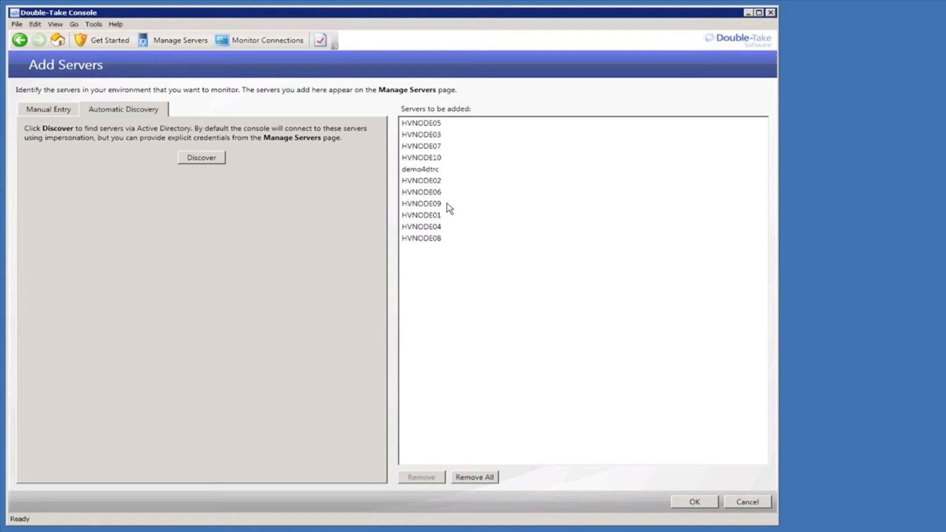
pyautogui.click(702, 502)
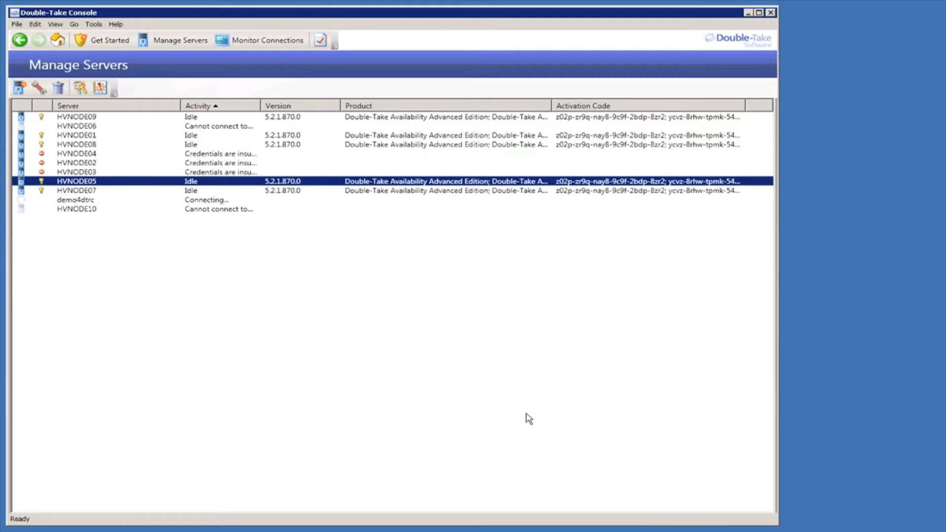
# - Sort servers by activity and enter the administrator user name and password for HVNODE03, HVNODE04 and HVNODE02
pyautogui.click(203, 107)
pyautogui.click(101, 163)
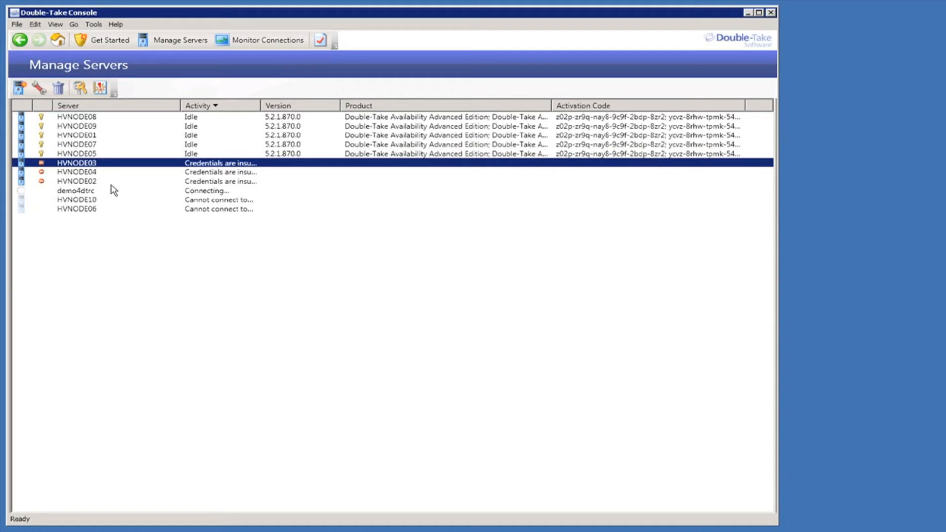
pyautogui.keyDown('shift'); pyautogui.click(79, 182); pyautogui.keyUp('shift')
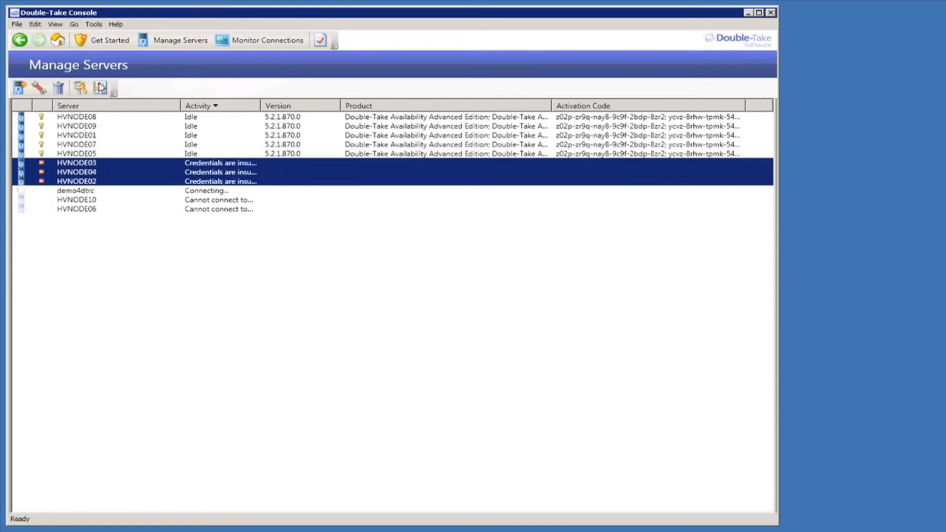
pyautogui.click(80, 88)
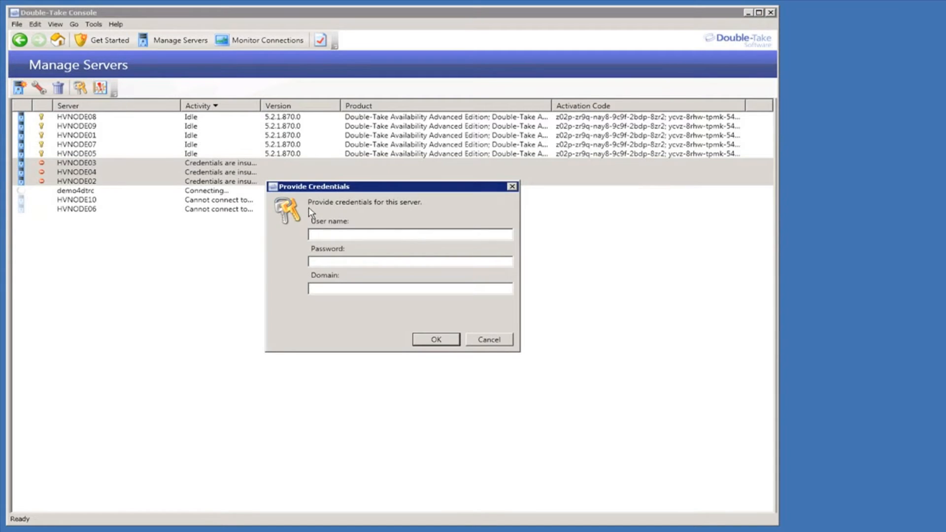
pyautogui.write('admin')
pyautogui.write('istrator')
pyautogui.write('demo4')
pyautogui.press('Return')
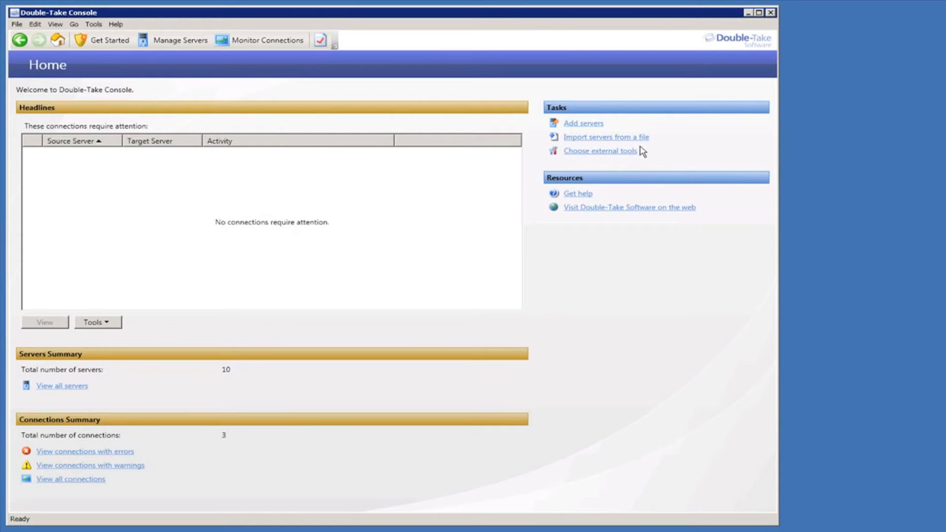
# - Cancel importing servers from a file and return to the managed server list
pyautogui.click(603, 142)
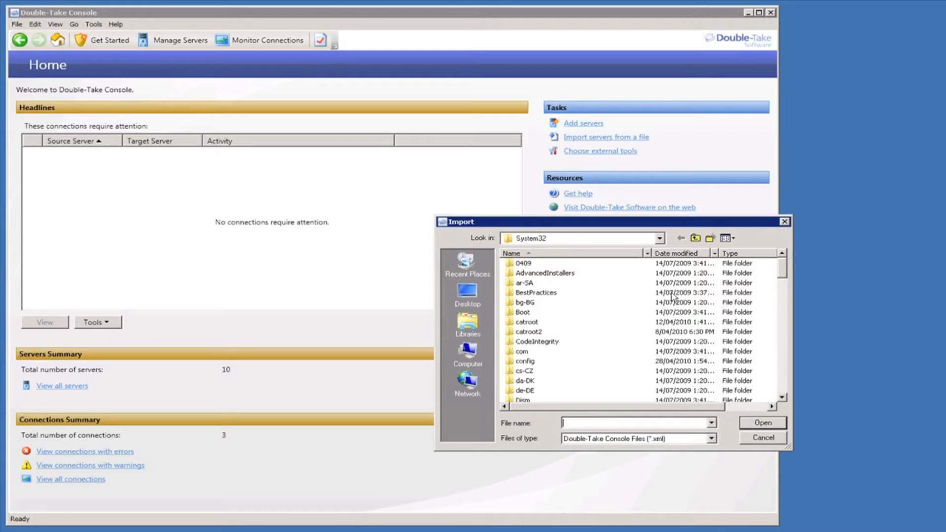
pyautogui.click(752, 441)
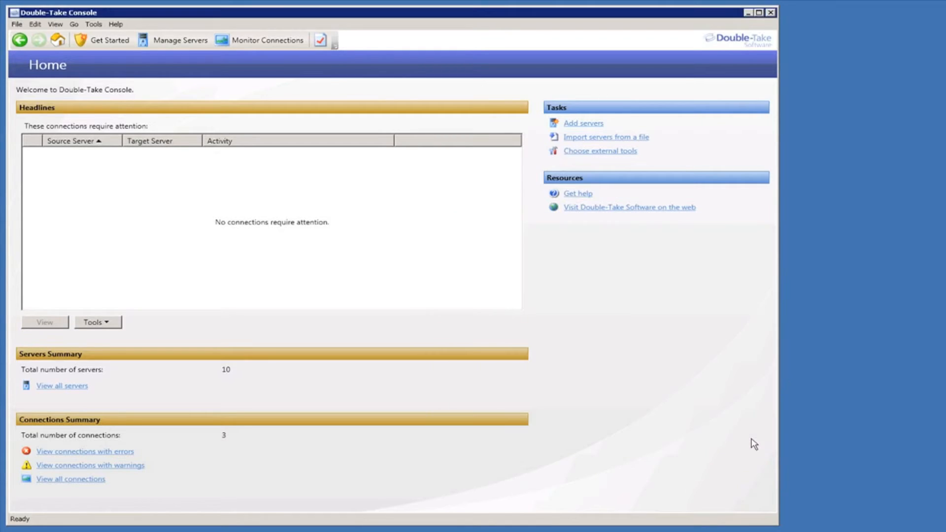
pyautogui.click(164, 39)
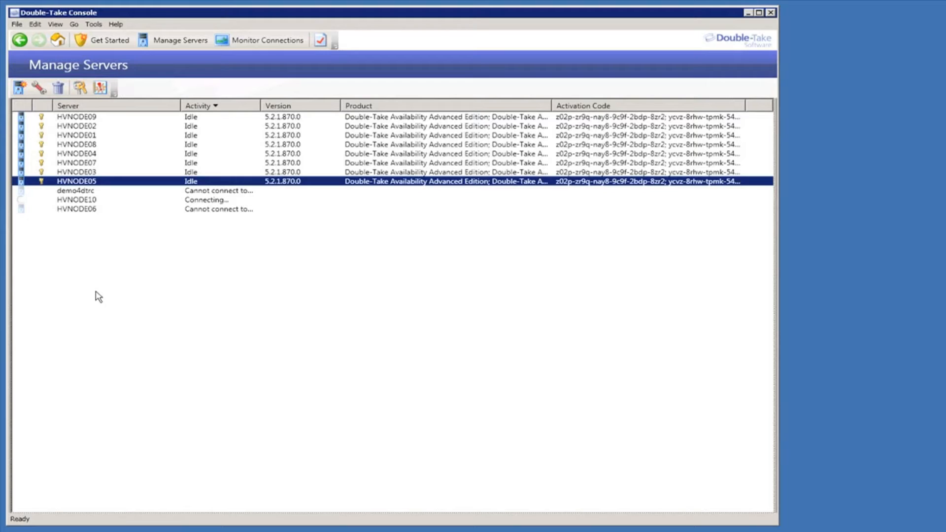
# - Open HVNODE08's details, check its event log, and go back to its details page
pyautogui.doubleClick(84, 145)
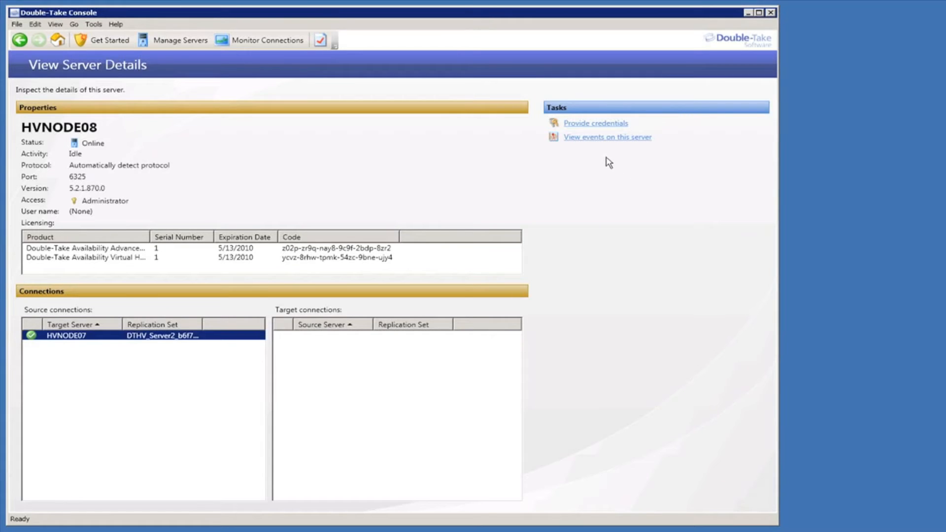
pyautogui.click(600, 141)
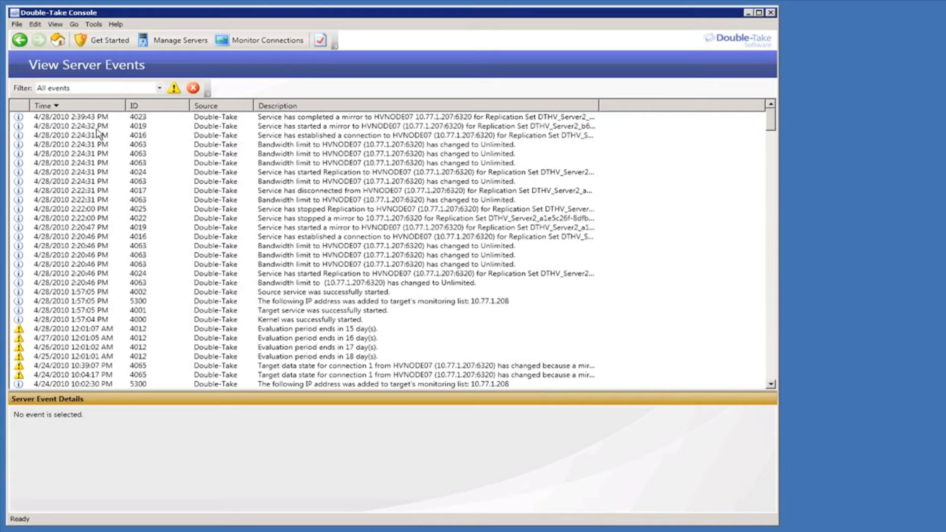
pyautogui.click(20, 40)
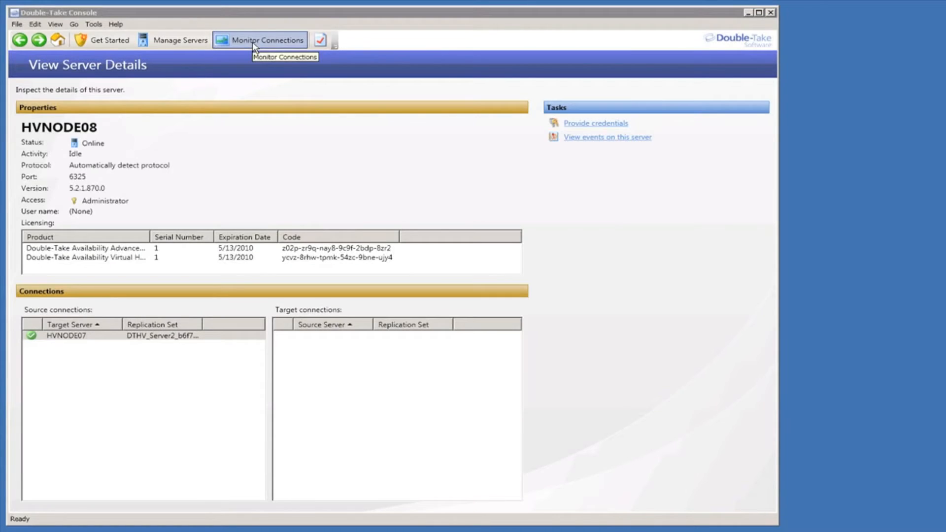
# - Open Monitor Connections to check the current protection connections
pyautogui.click(252, 43)
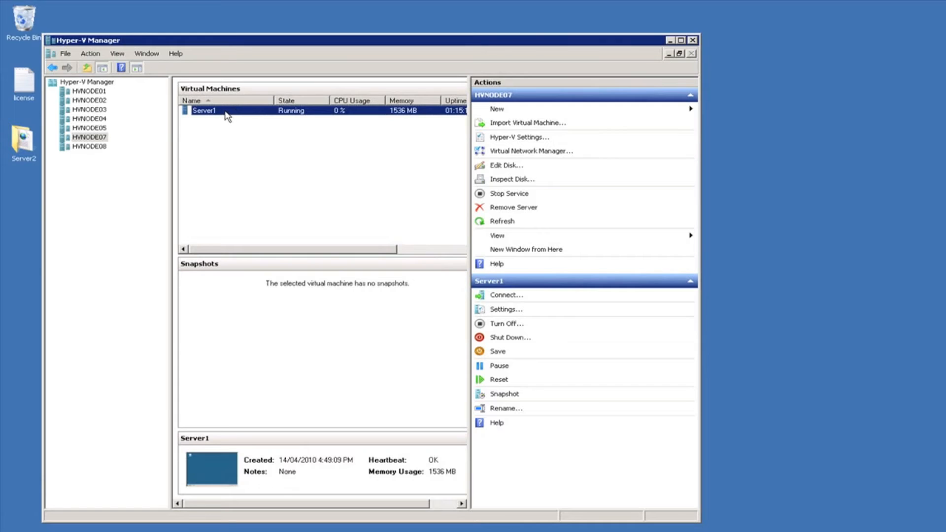
# - Connect to Server1's console on HVNODE07 and move its window to the upper right
pyautogui.rightClick(226, 115)
pyautogui.click(253, 118)
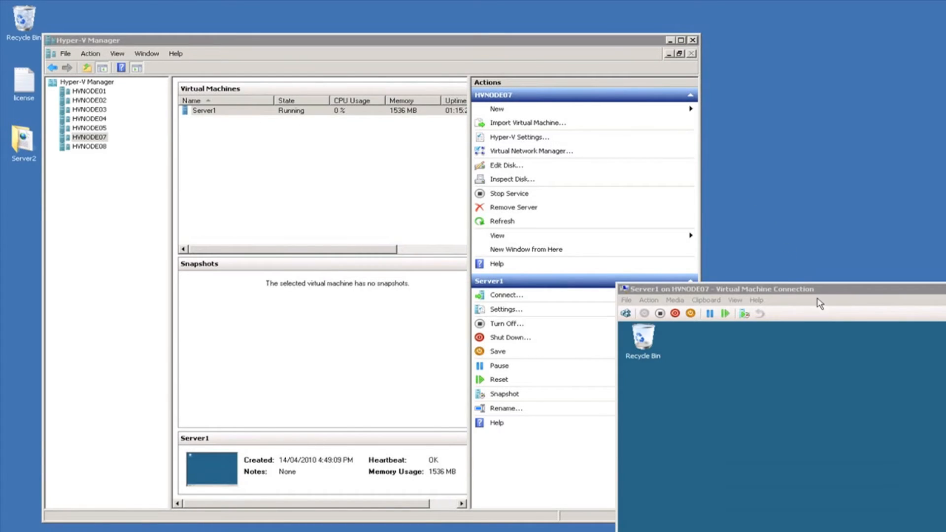
pyautogui.moveTo(828, 291); pyautogui.dragTo(876, 44)
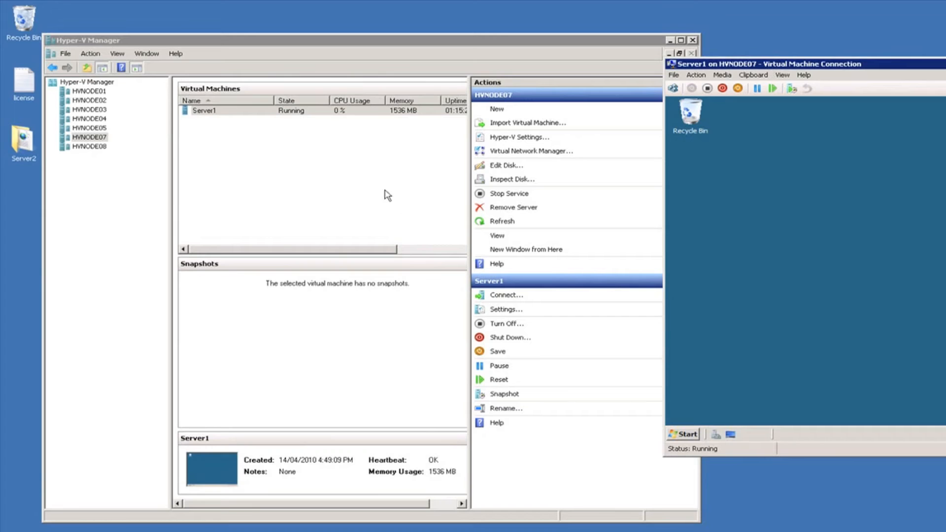
# - Connect to Server2's console on HVNODE08 and move its window higher up
pyautogui.click(89, 148)
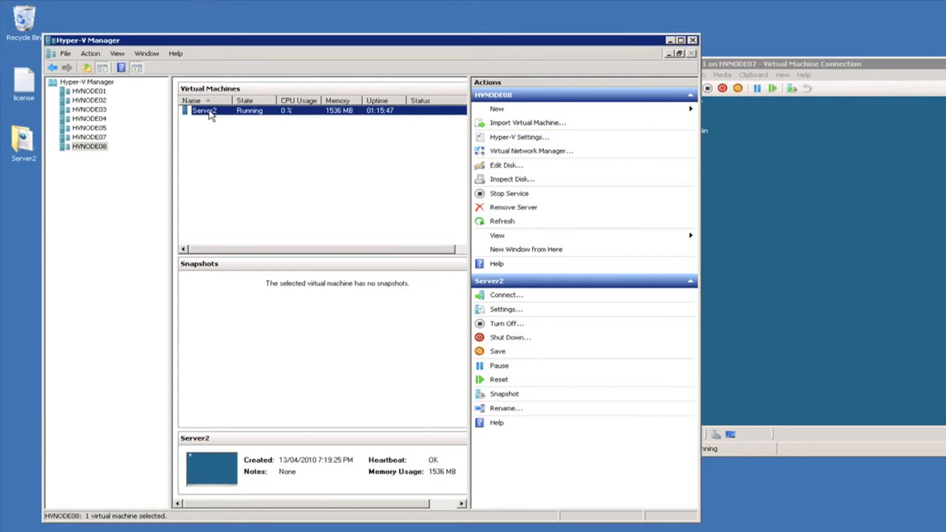
pyautogui.rightClick(213, 115)
pyautogui.click(237, 122)
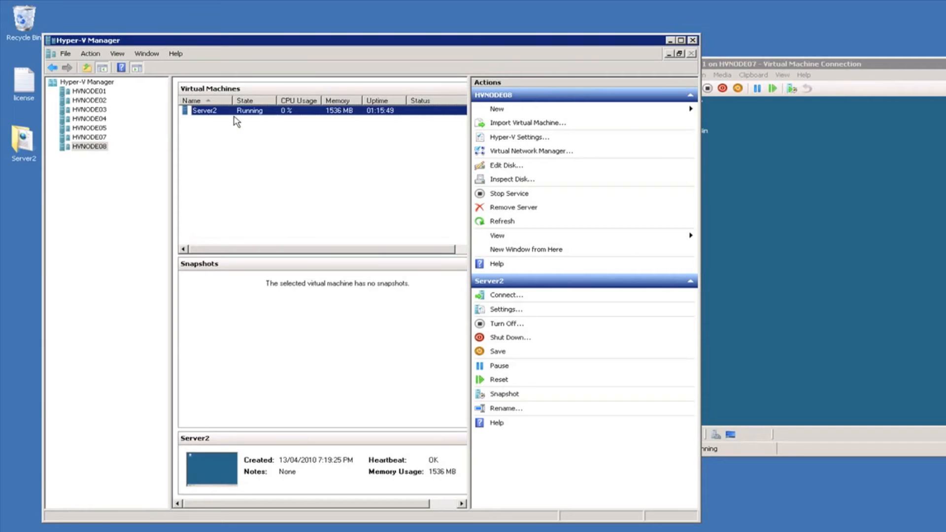
pyautogui.moveTo(880, 288); pyautogui.dragTo(886, 215)
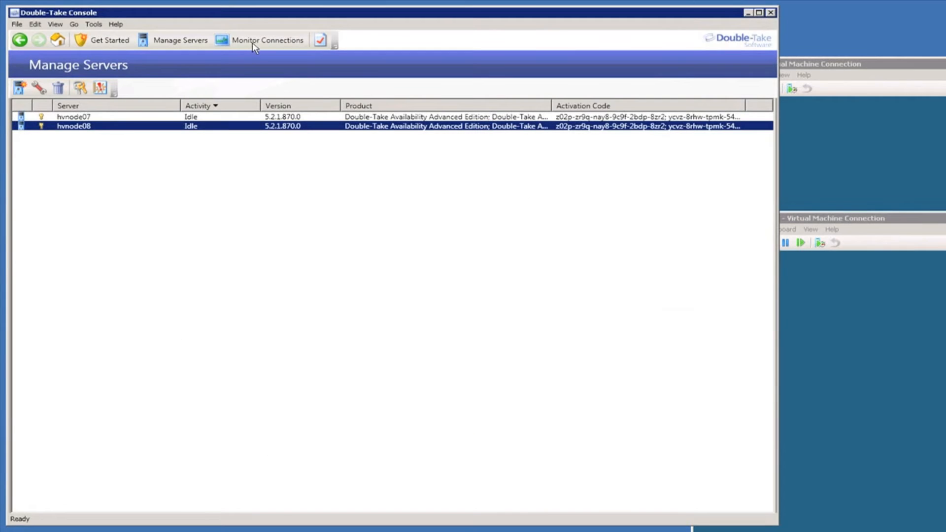
# - Show Monitor Connections to confirm Server2 to HVNODE07 is replicating and protected with 7 GB sent
pyautogui.click(253, 43)
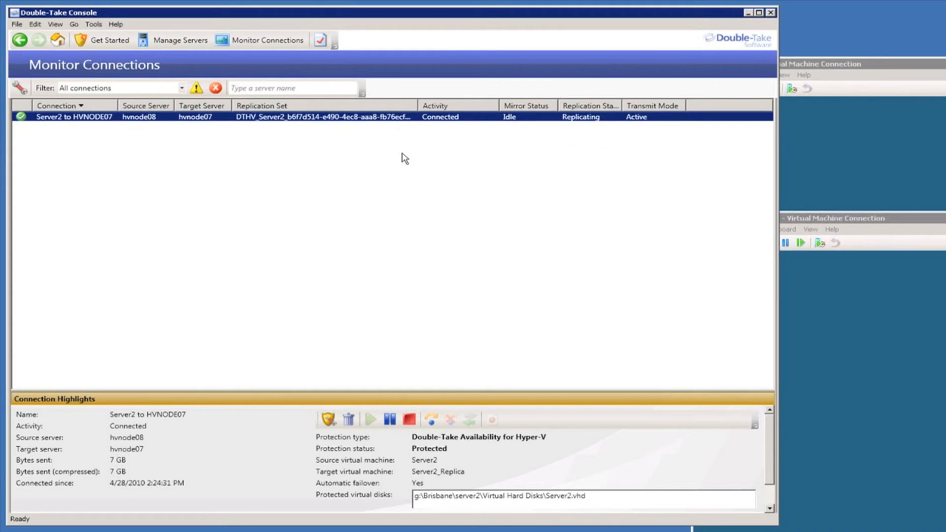
# - Start Double-Take Availability host-level Hyper-V protection with hvnode07 as the source server
pyautogui.click(107, 44)
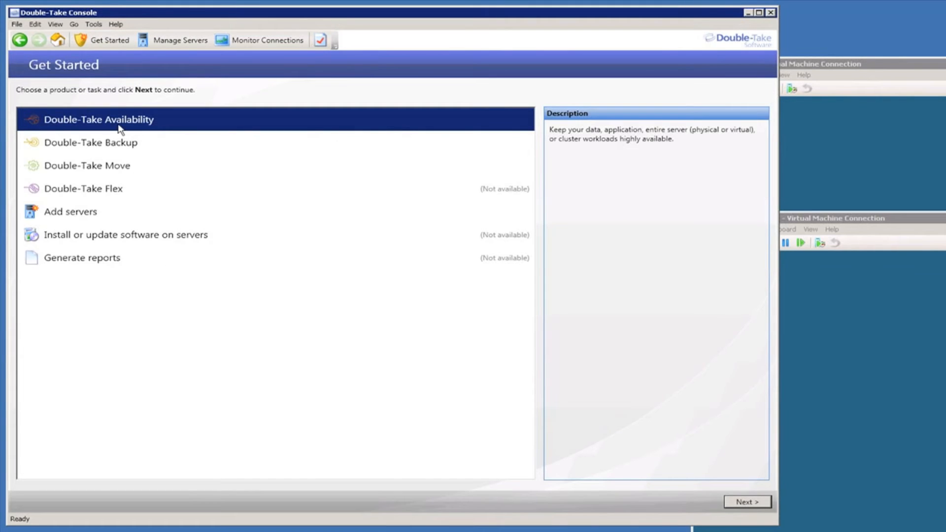
pyautogui.doubleClick(120, 125)
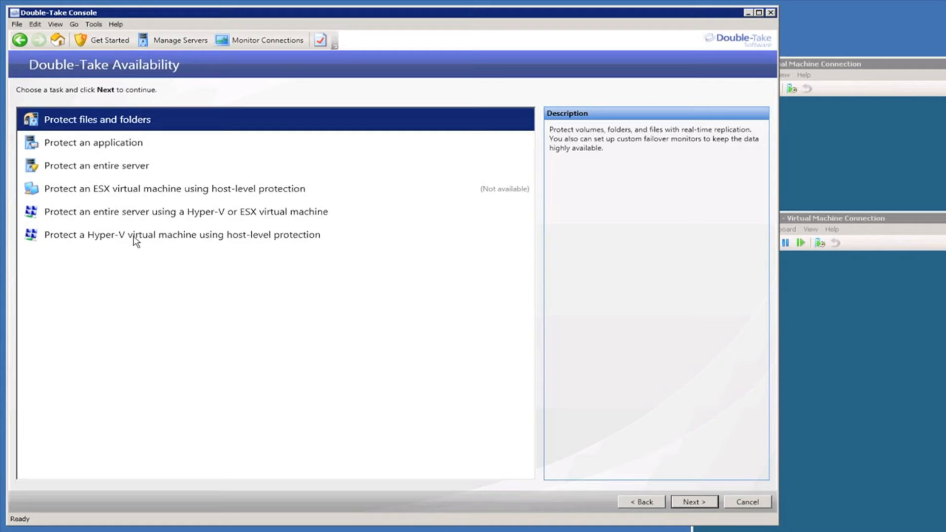
pyautogui.click(195, 236)
pyautogui.doubleClick(184, 237)
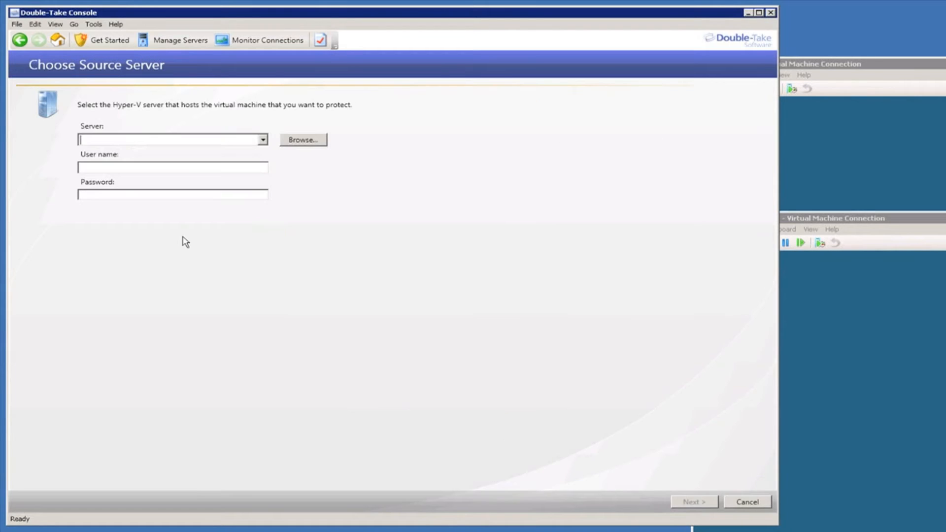
pyautogui.click(263, 140)
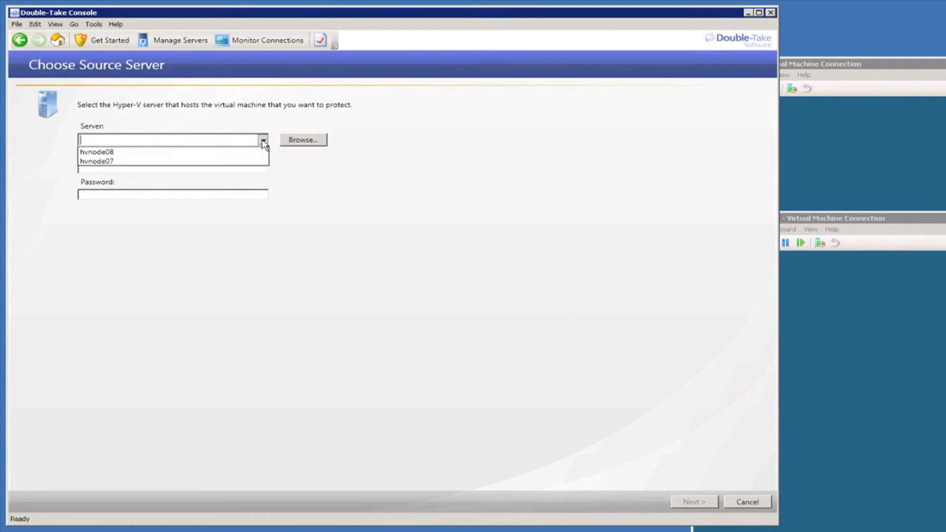
pyautogui.click(209, 163)
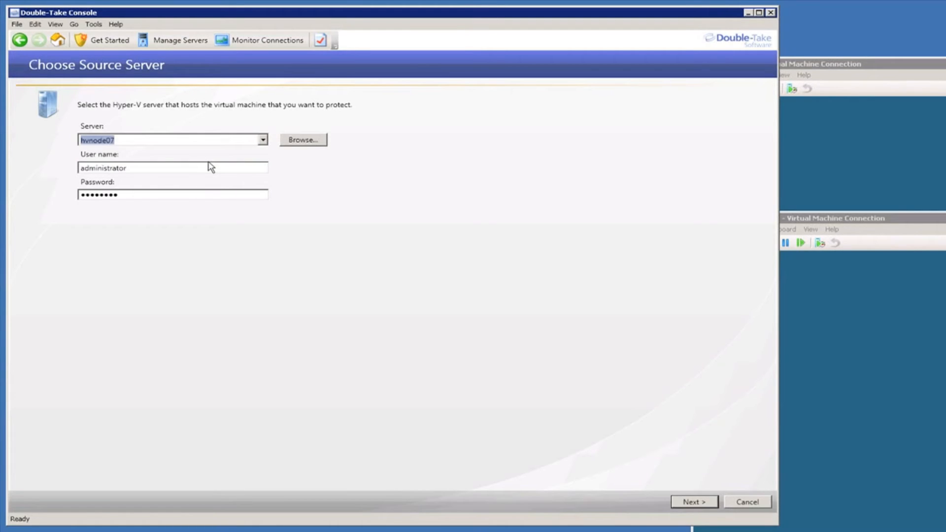
pyautogui.click(694, 502)
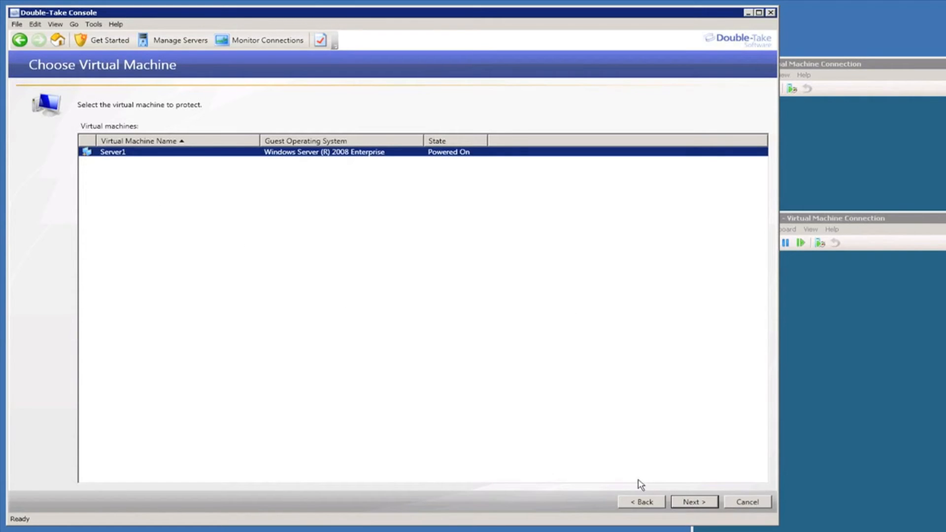
# - Keep Server1 selected and choose hvnode08, with its stored credentials, as the target server
pyautogui.click(696, 508)
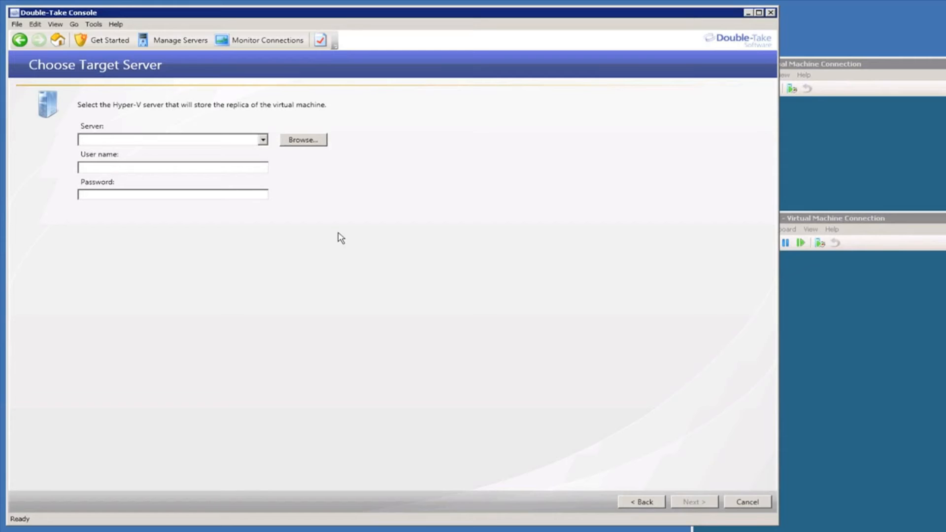
pyautogui.click(264, 141)
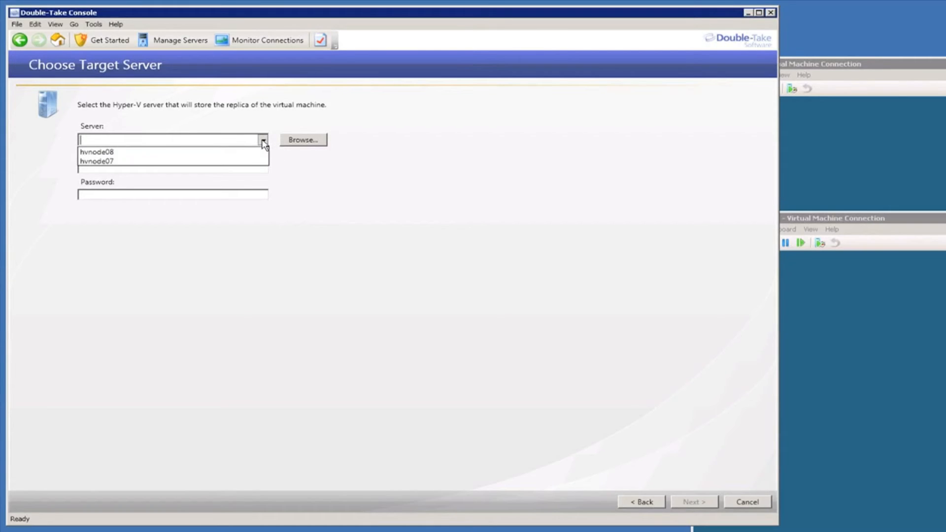
pyautogui.click(240, 152)
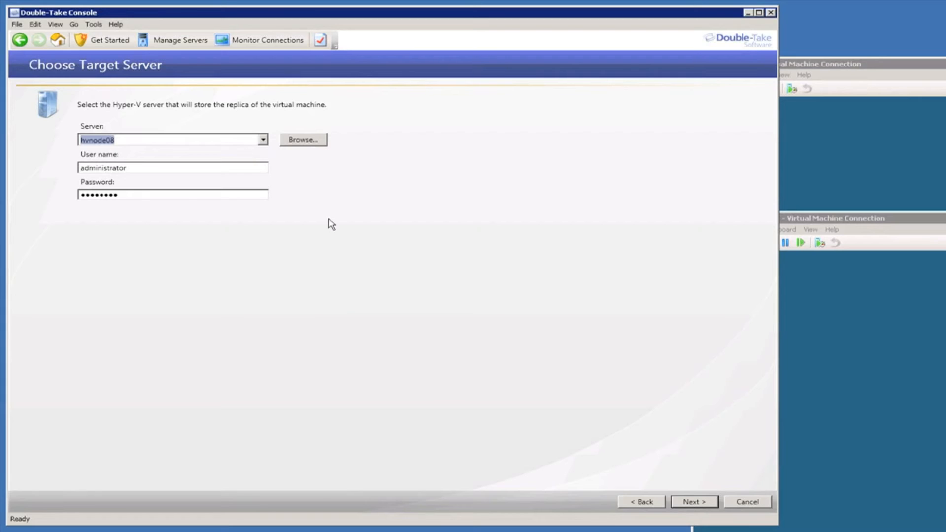
pyautogui.click(693, 503)
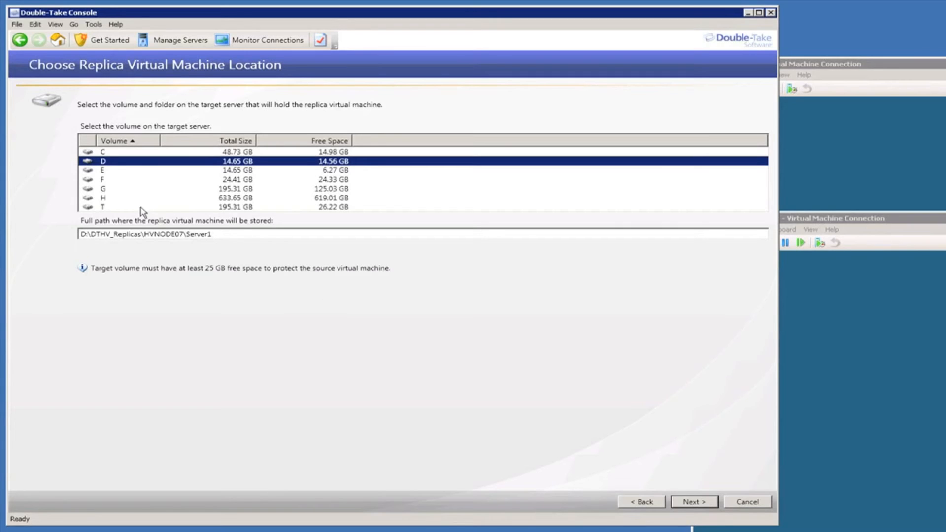
# - Store the replica on volume H at H:\DTHV_Replicas\Server1, removing HVNODE07 from the path
pyautogui.click(102, 198)
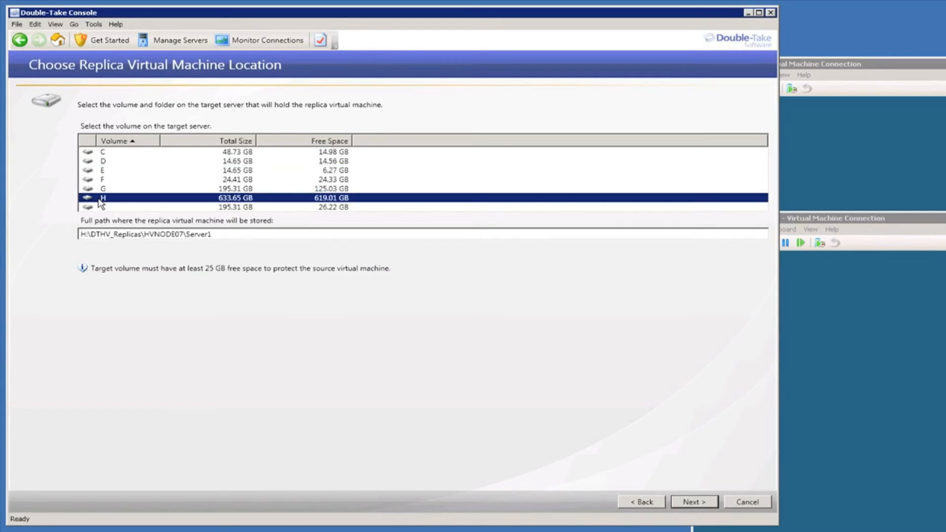
pyautogui.click(183, 234)
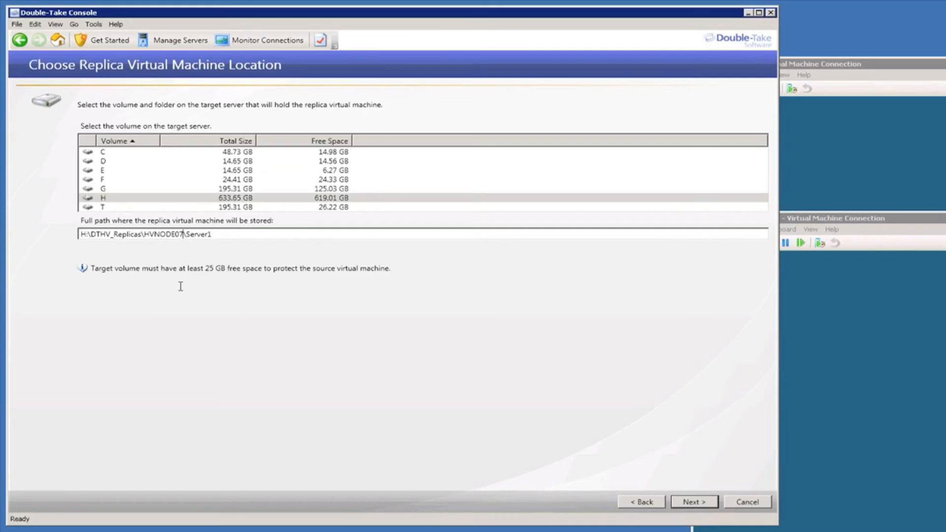
pyautogui.press('BackSpace')
pyautogui.press('BackSpace')
pyautogui.press('BackSpace')
pyautogui.press('BackSpace')
pyautogui.press('BackSpace')
pyautogui.press('BackSpace')
pyautogui.press('BackSpace')
pyautogui.press('BackSpace')
pyautogui.press('BackSpace')
pyautogui.click(695, 502)
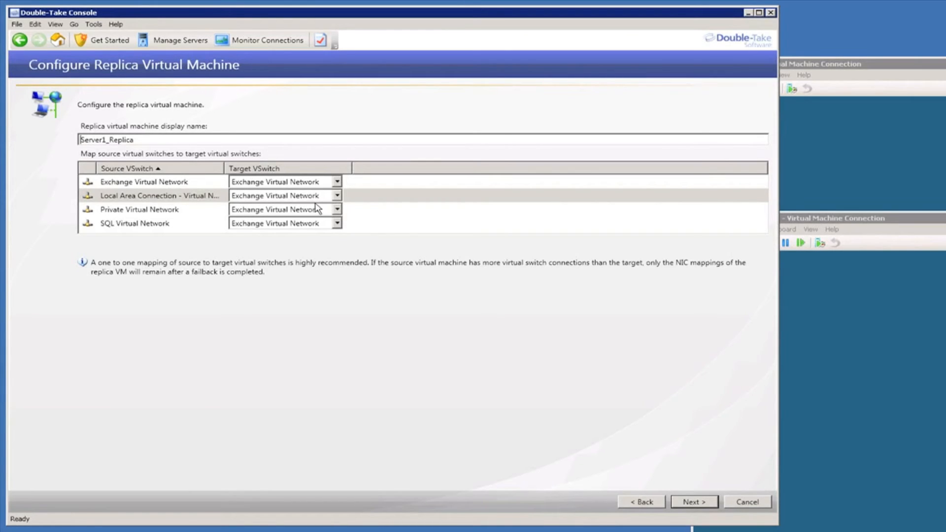
# - Map the Local Area Connection, Private and SQL virtual switches to their matching target networks
pyautogui.click(338, 196)
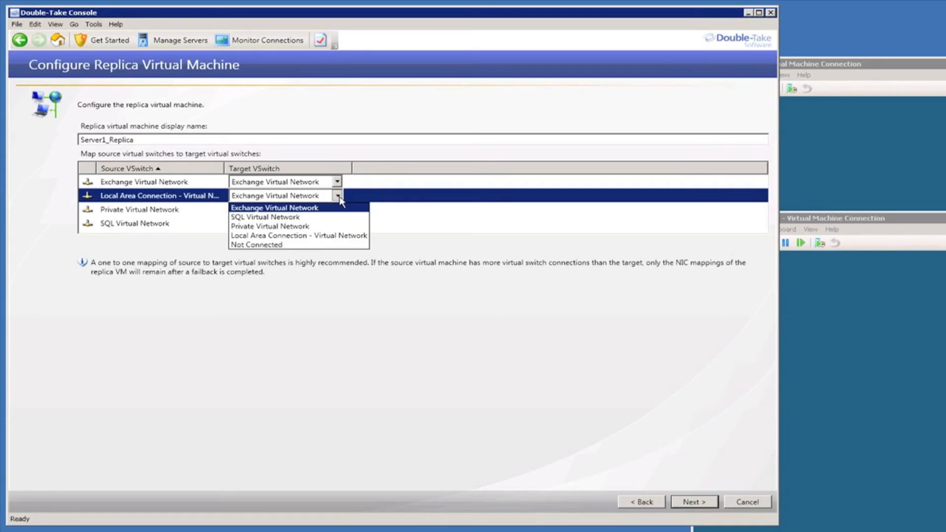
pyautogui.click(312, 236)
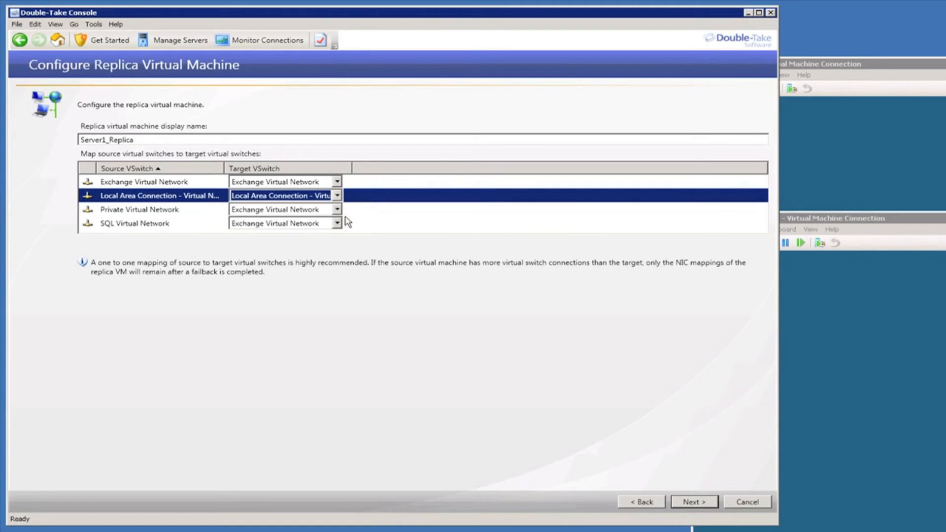
pyautogui.click(337, 209)
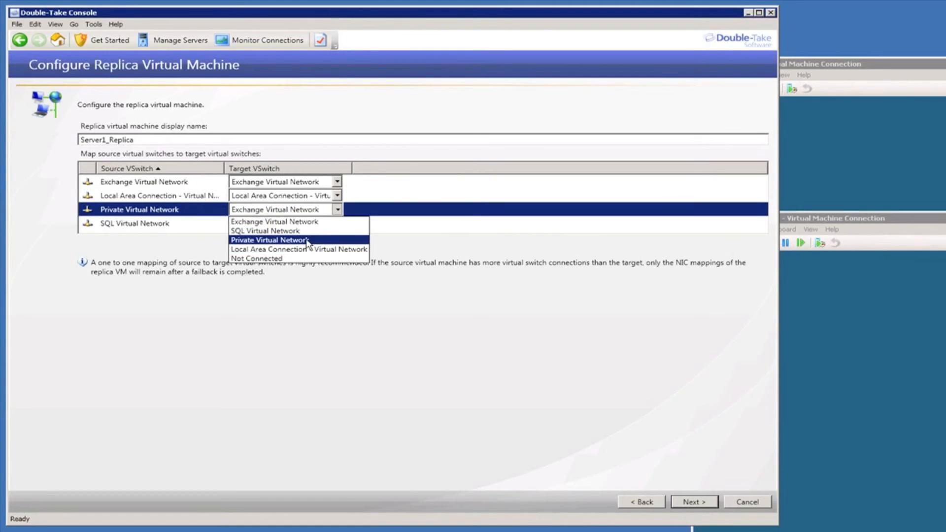
pyautogui.click(308, 240)
pyautogui.click(337, 223)
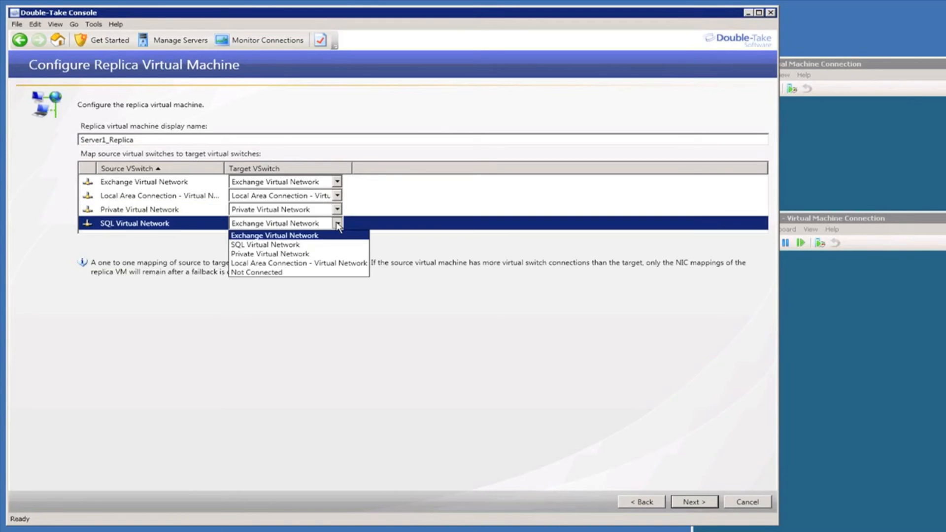
pyautogui.click(276, 245)
pyautogui.click(695, 502)
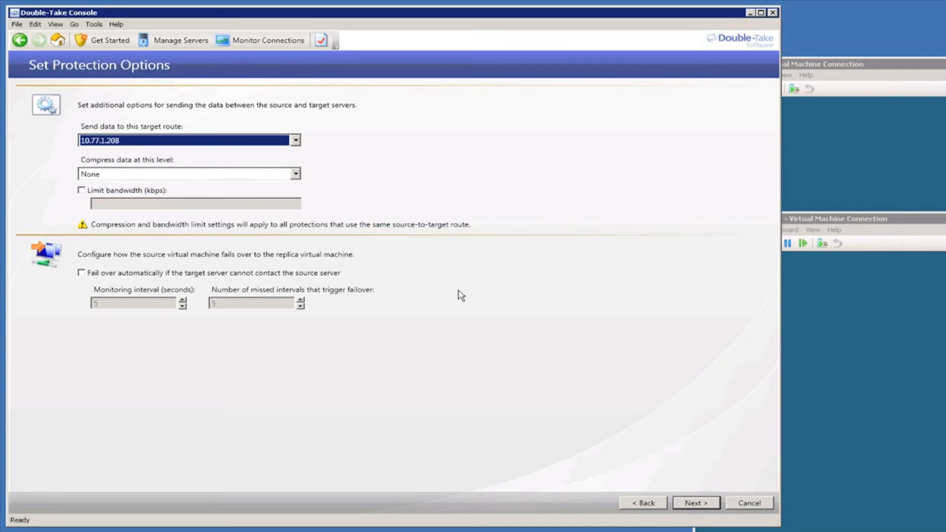
pyautogui.click(295, 140)
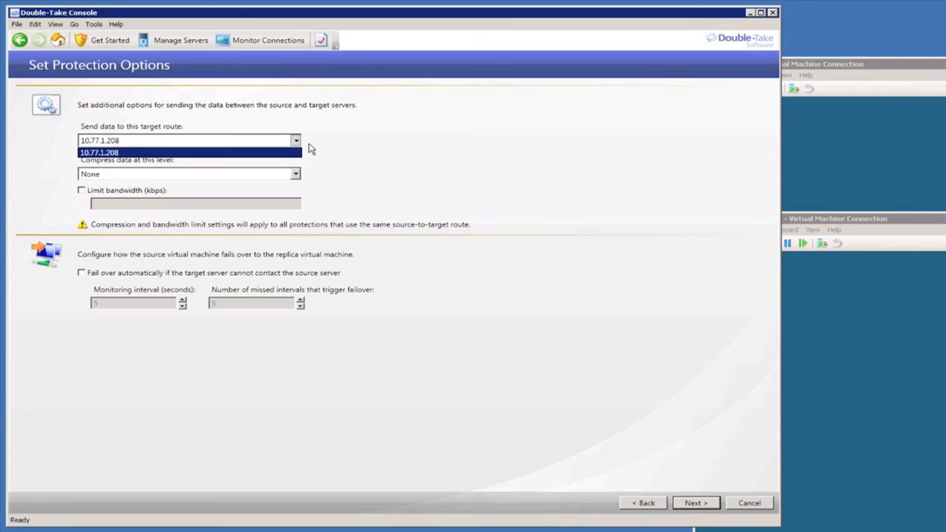
pyautogui.click(312, 150)
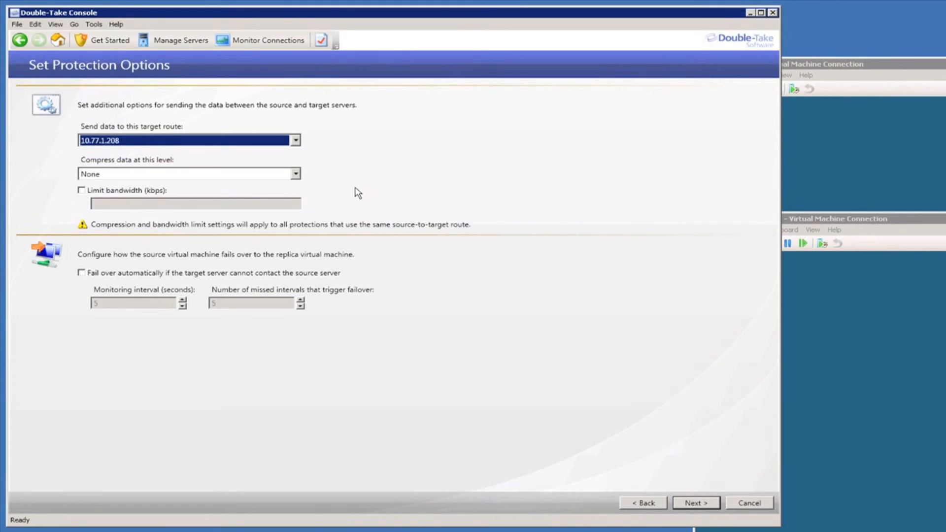
pyautogui.click(295, 174)
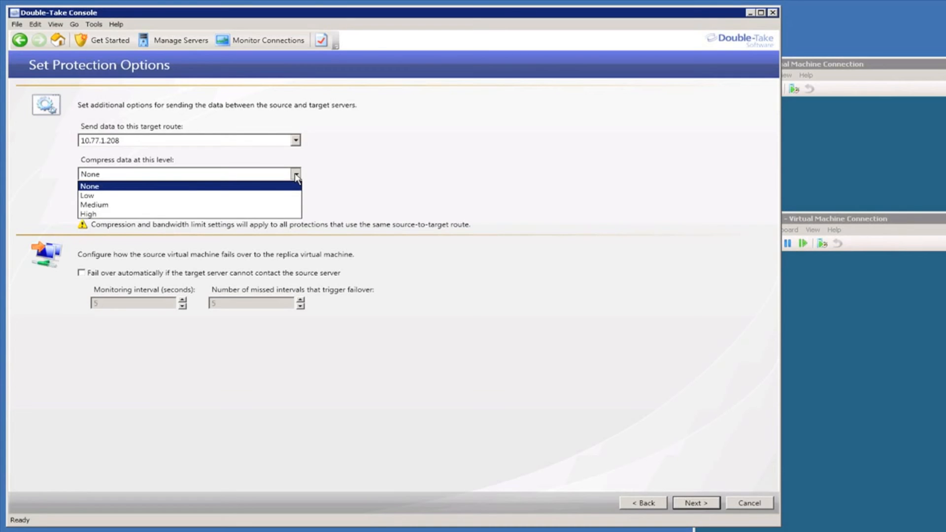
pyautogui.click(328, 173)
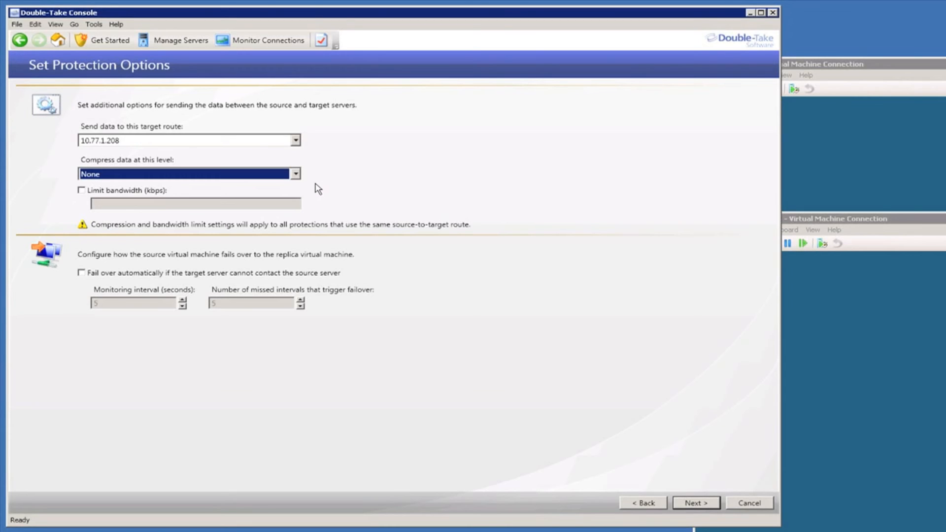
pyautogui.click(81, 190)
pyautogui.click(117, 204)
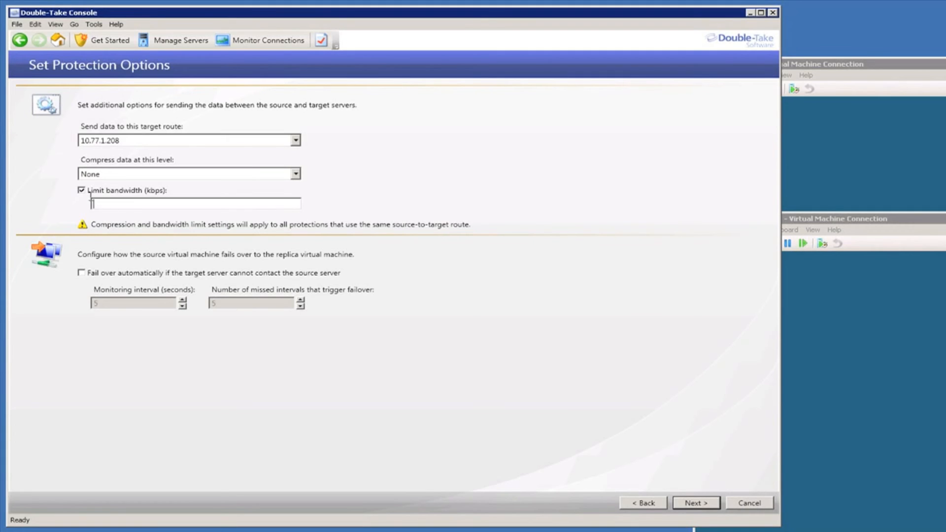
pyautogui.click(82, 191)
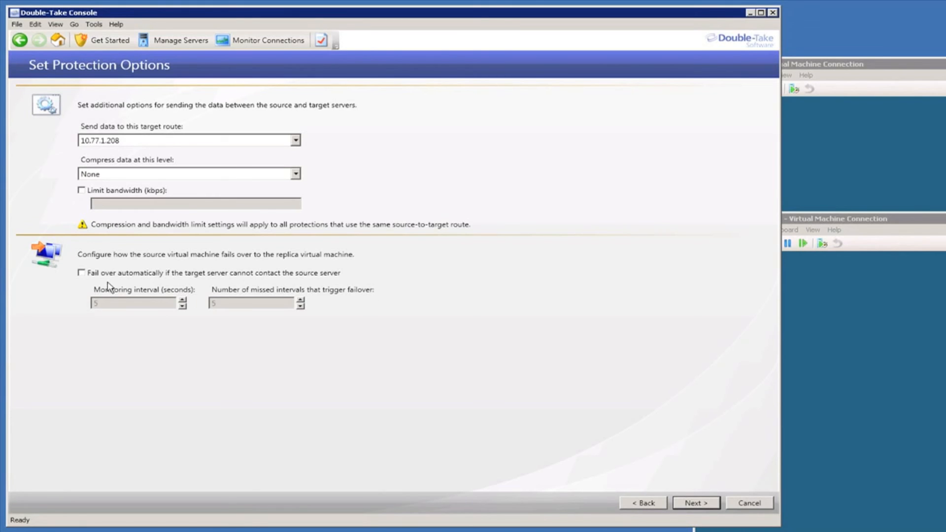
# - Enable automatic failover with a 6-second monitoring interval and 50 missed intervals
pyautogui.click(81, 273)
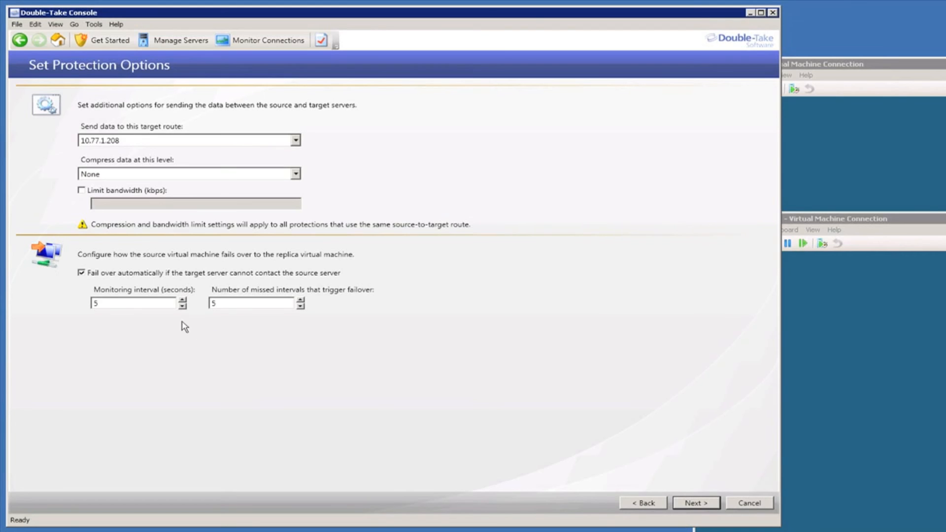
pyautogui.click(111, 303)
pyautogui.moveTo(78, 304); pyautogui.dragTo(54, 304)
pyautogui.write('6')
pyautogui.click(235, 302)
pyautogui.write('0')
# - Review the Protection Summary for Server1 to HVNODE08 and finish creating the job
pyautogui.click(699, 506)
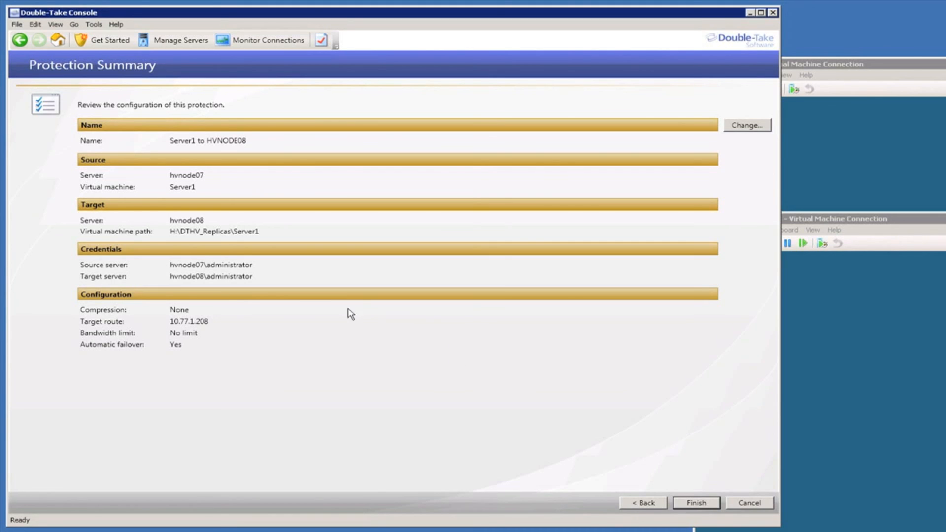
pyautogui.click(696, 506)
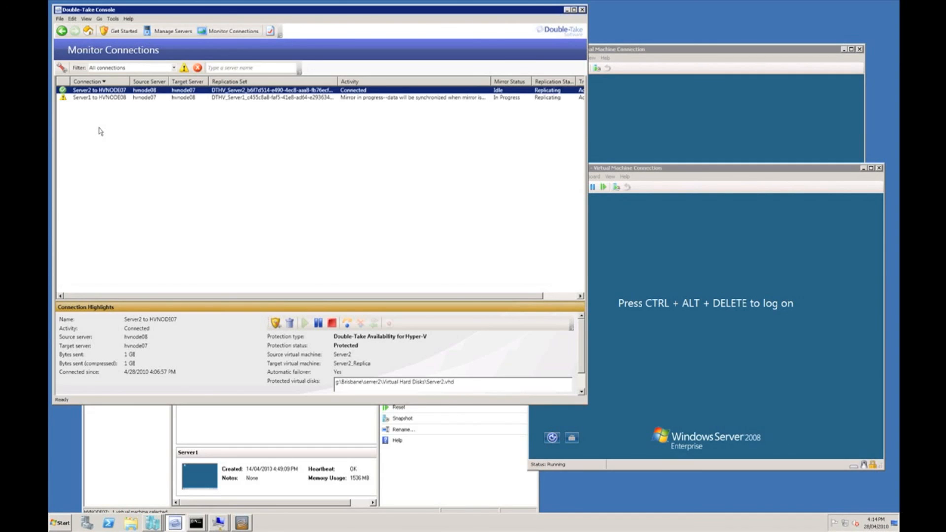
# - Bring Hyper-V Manager, showing Server1 running on HVNODE07, in front of the console
pyautogui.click(152, 455)
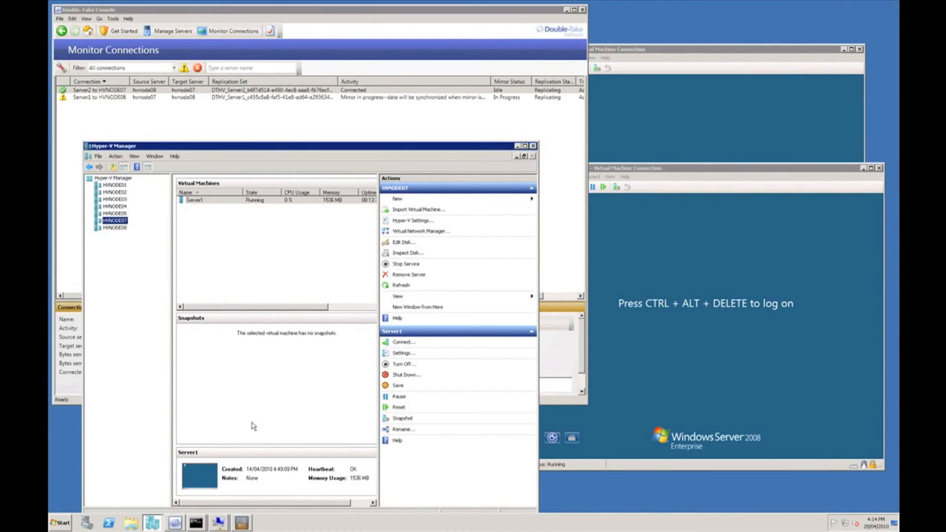
# - Show Server2 running on HVNODE08 in the second Hyper-V Manager, then bring up the server2 ping window
pyautogui.click(151, 526)
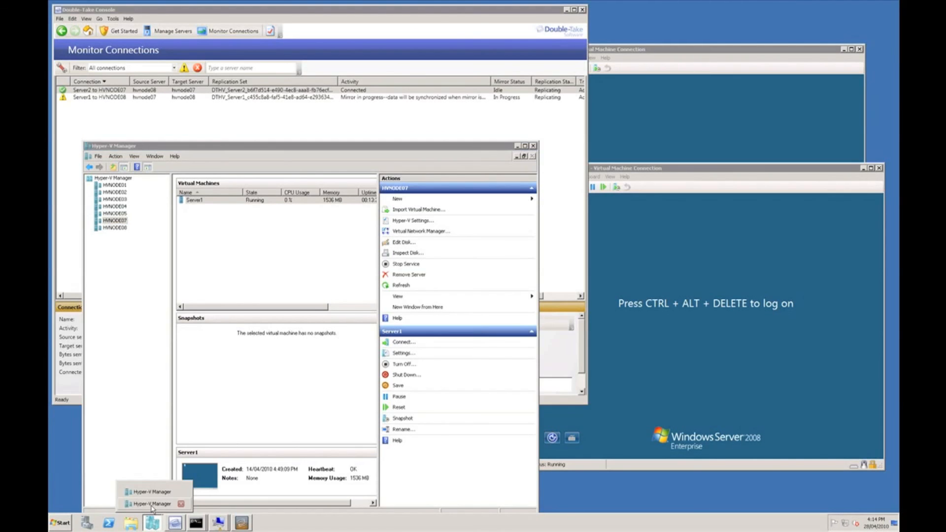
pyautogui.click(158, 494)
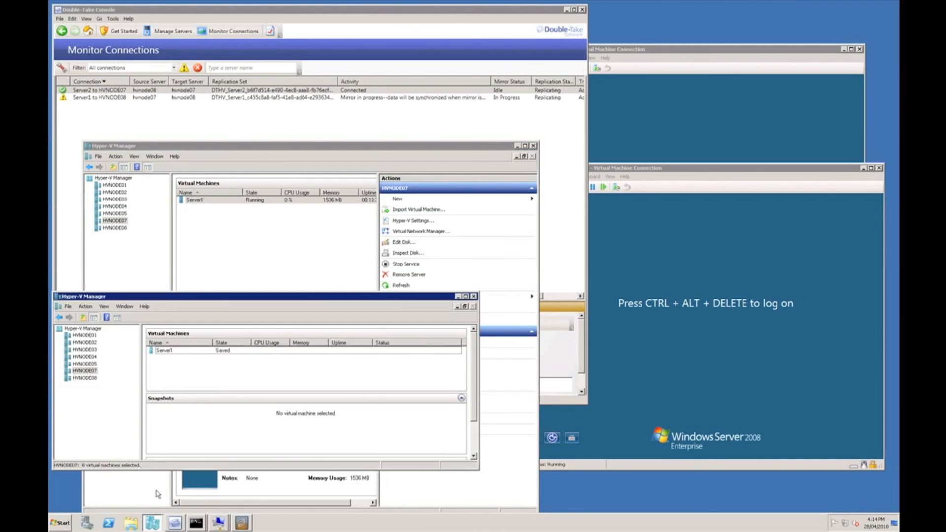
pyautogui.click(89, 372)
pyautogui.moveTo(209, 299); pyautogui.dragTo(222, 257)
pyautogui.click(105, 339)
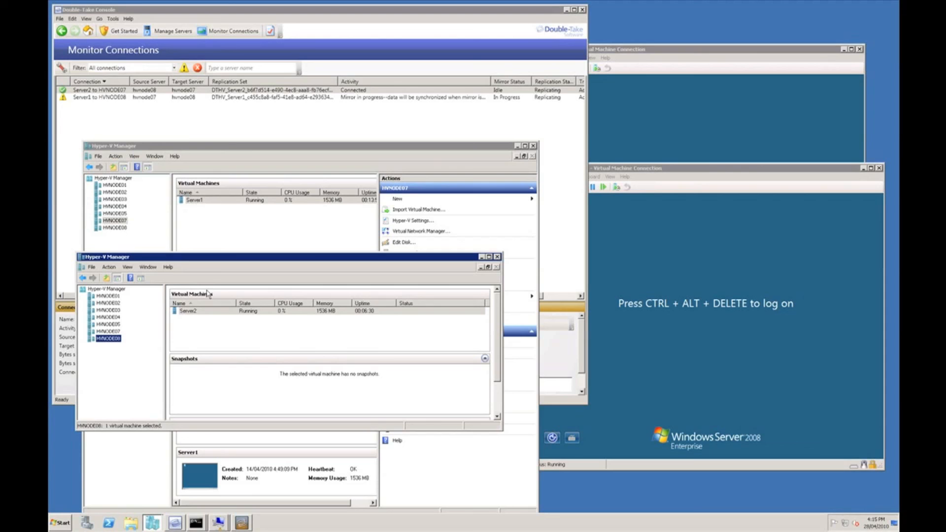
pyautogui.click(192, 528)
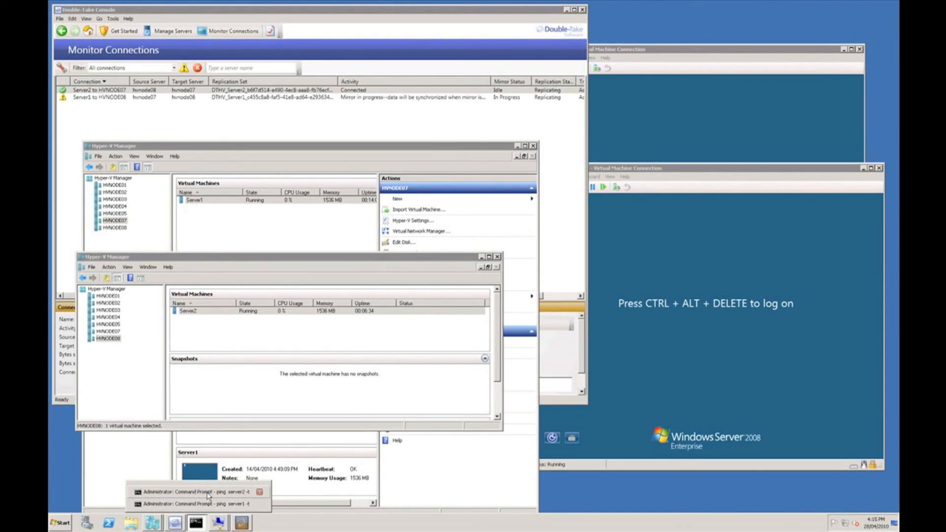
pyautogui.click(207, 493)
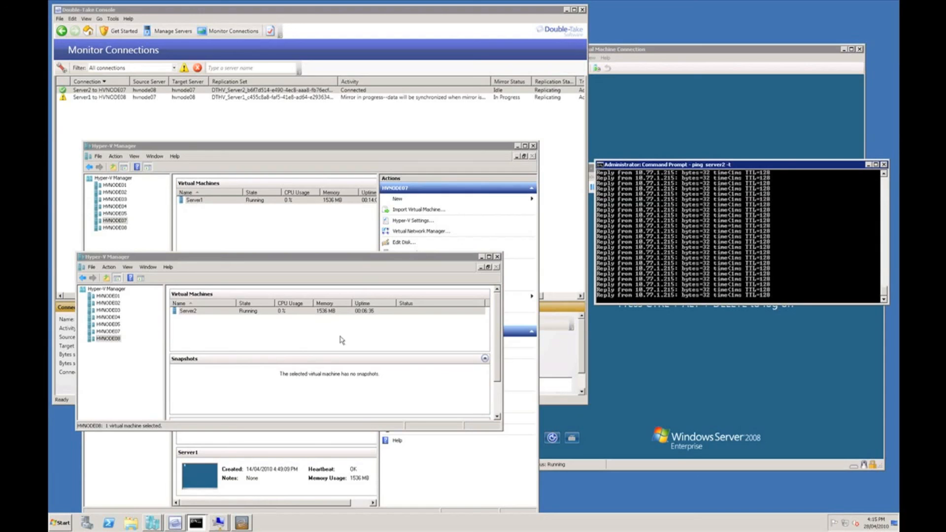